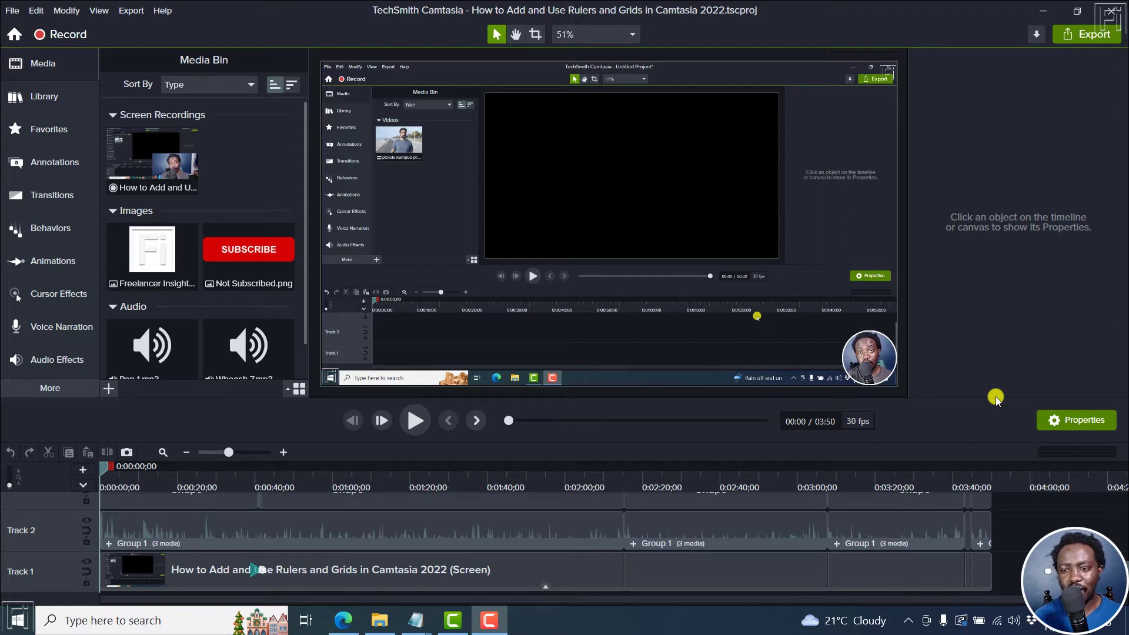
Open a watermarked local file export, review its advanced dimensions, encoding and audio settings, and close it without exporting.
left_click(1087, 34)
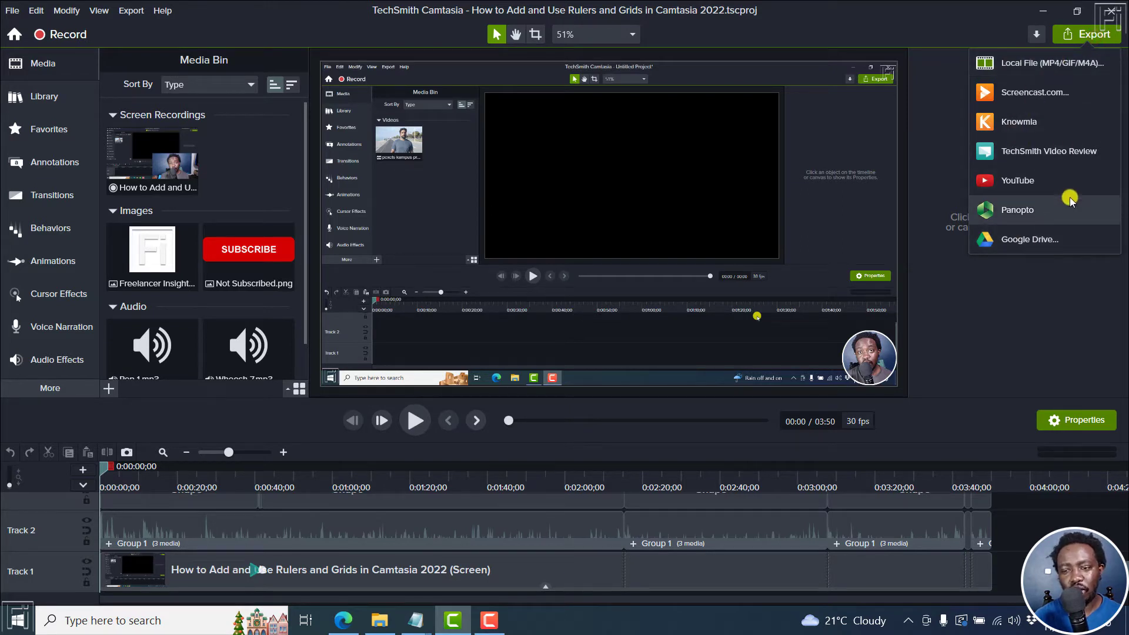
left_click(1024, 63)
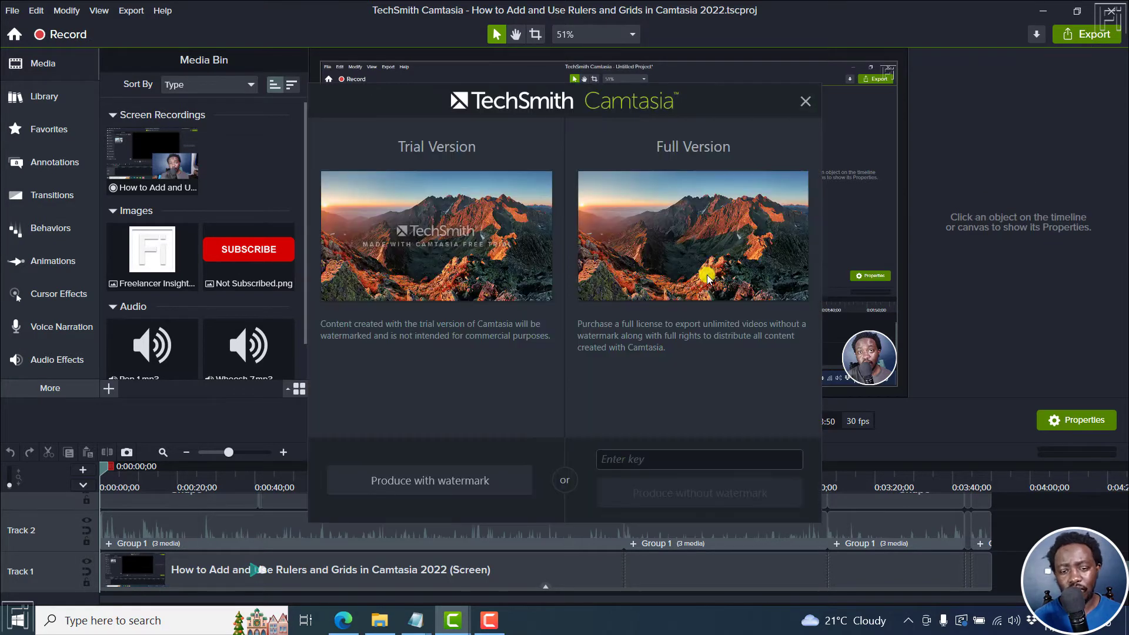
left_click(429, 478)
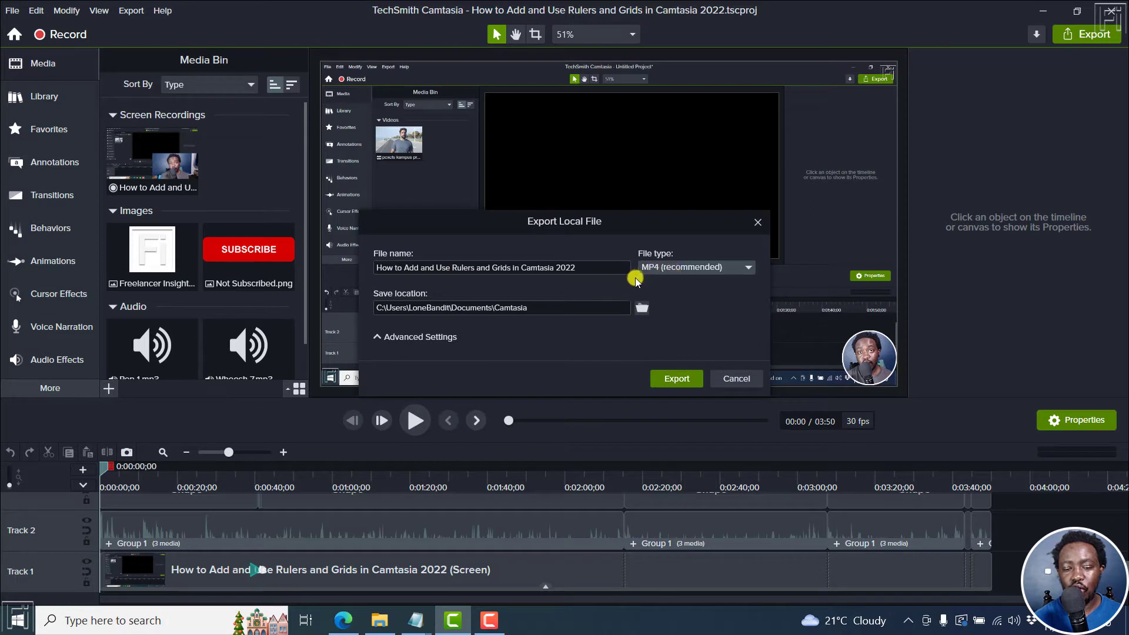
left_click(394, 337)
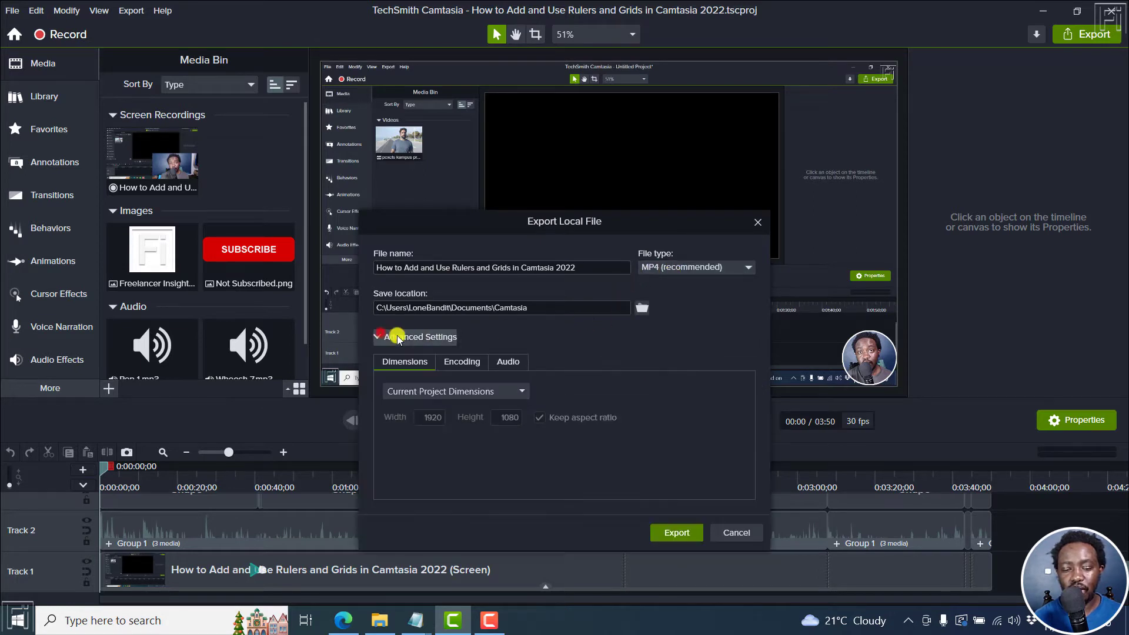
left_click(463, 361)
left_click(508, 361)
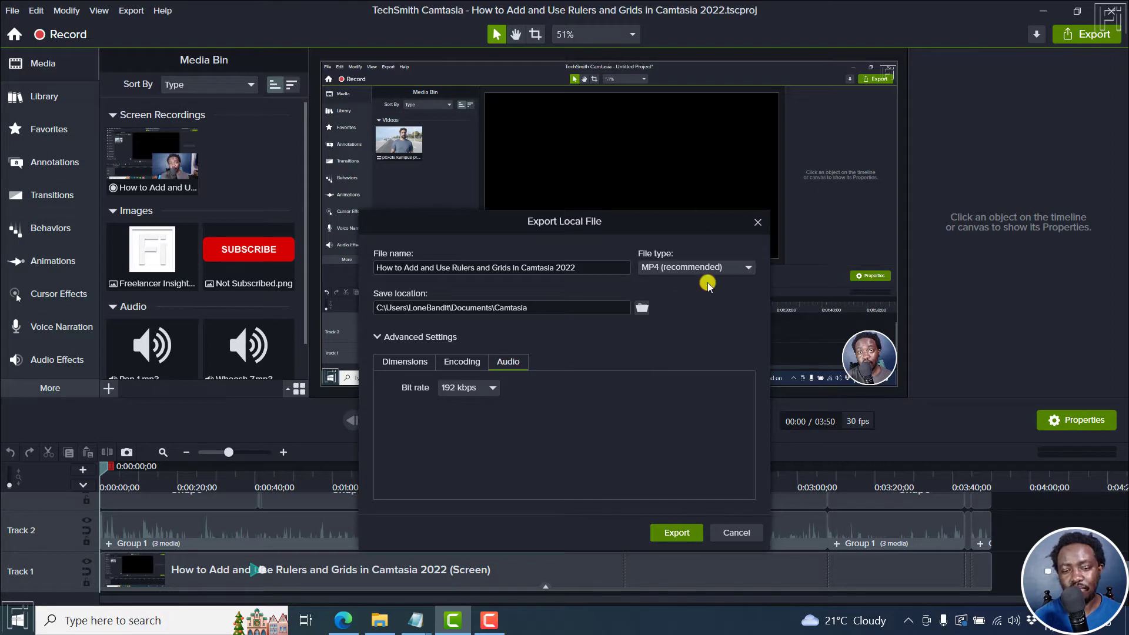
left_click_drag(661, 228, 686, 170)
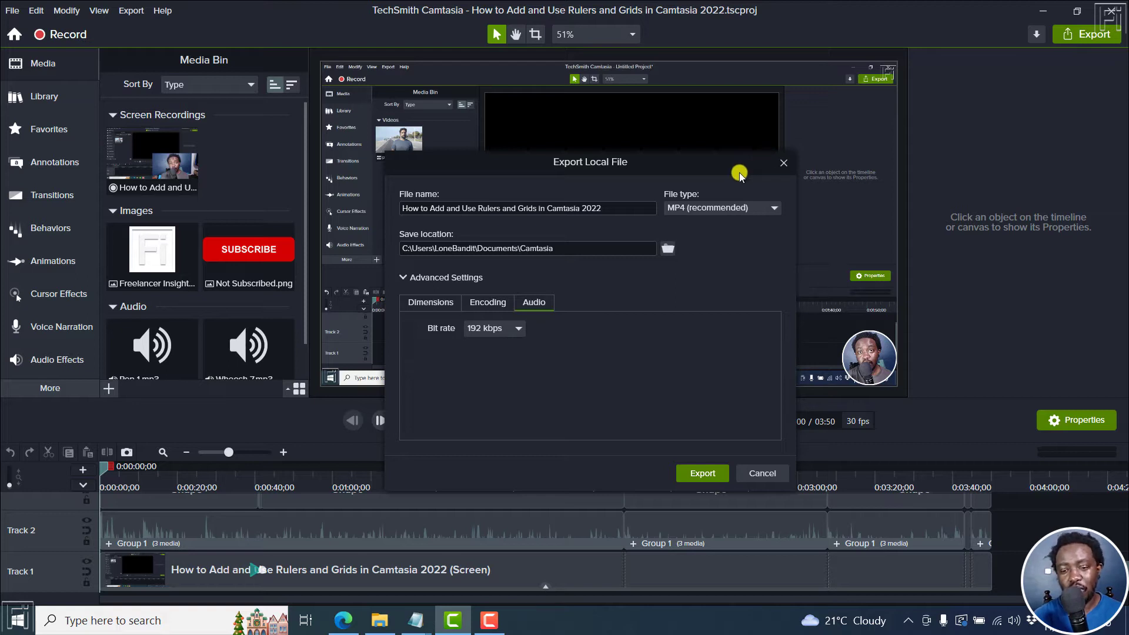
left_click(783, 164)
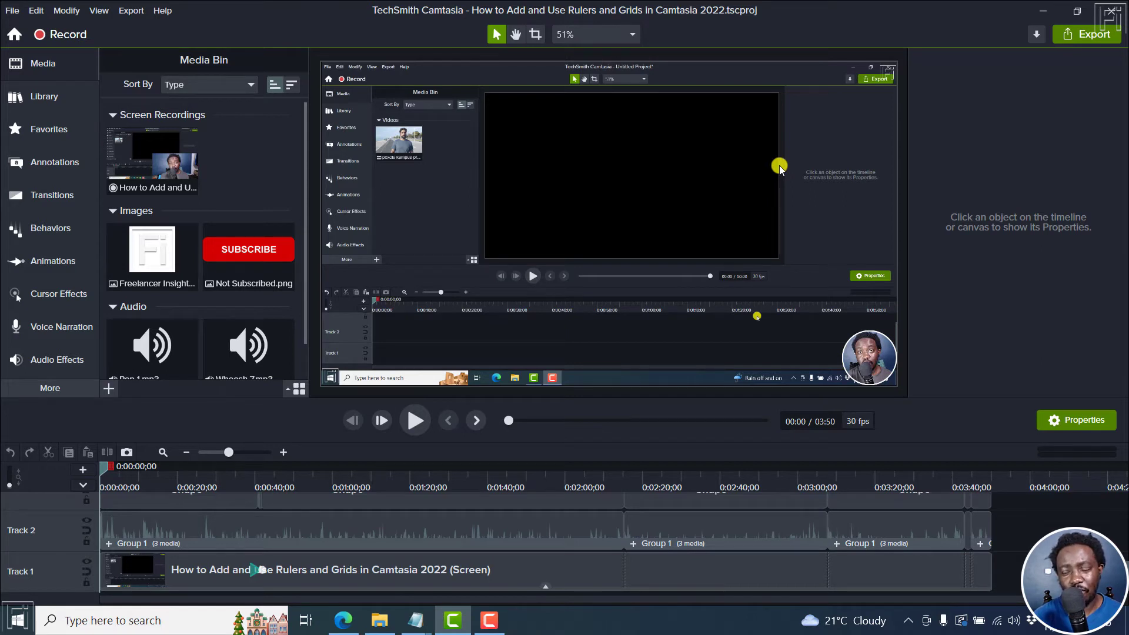
Select the whole timeline range from 0:00 to the end of the last clip.
left_click(782, 473)
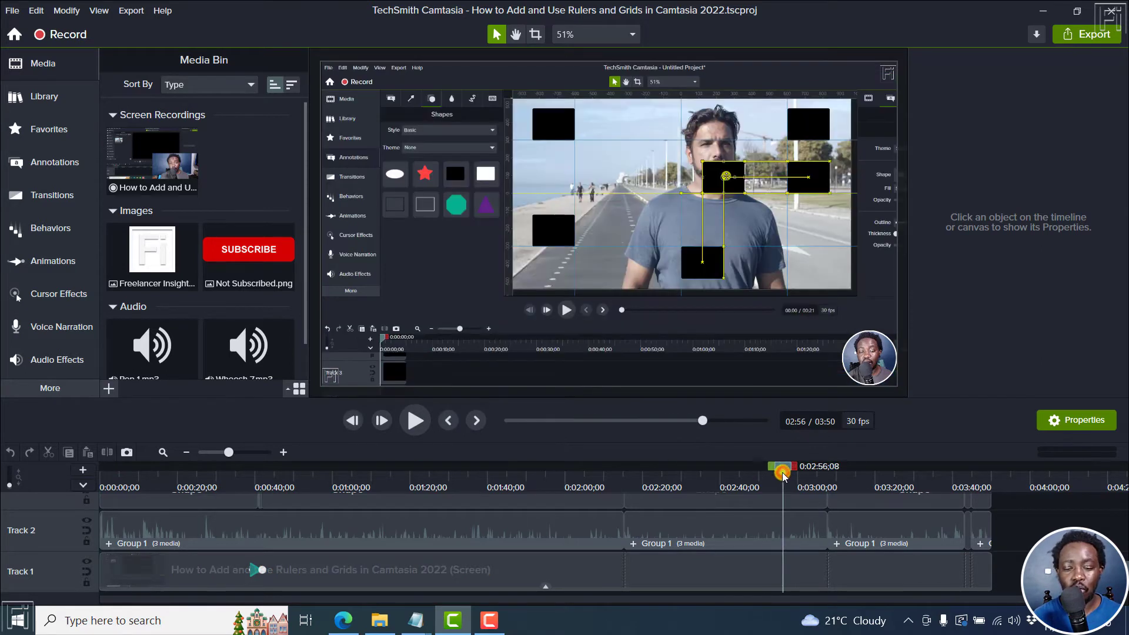
left_click_drag(783, 473, 774, 474)
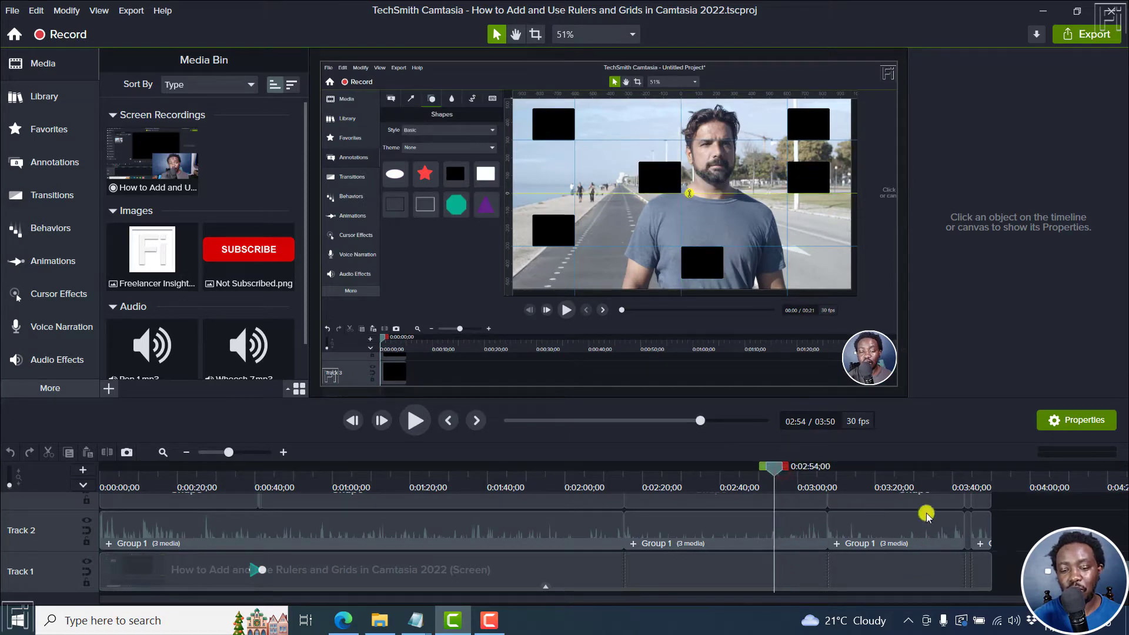
left_click(763, 467)
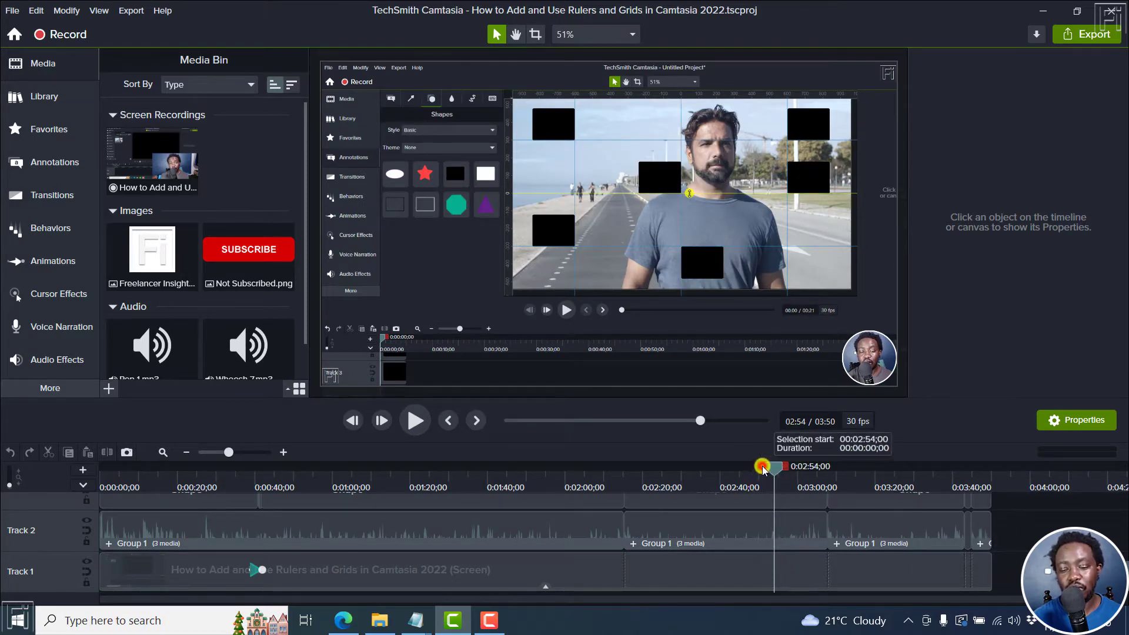
left_click_drag(763, 466, 2, 461)
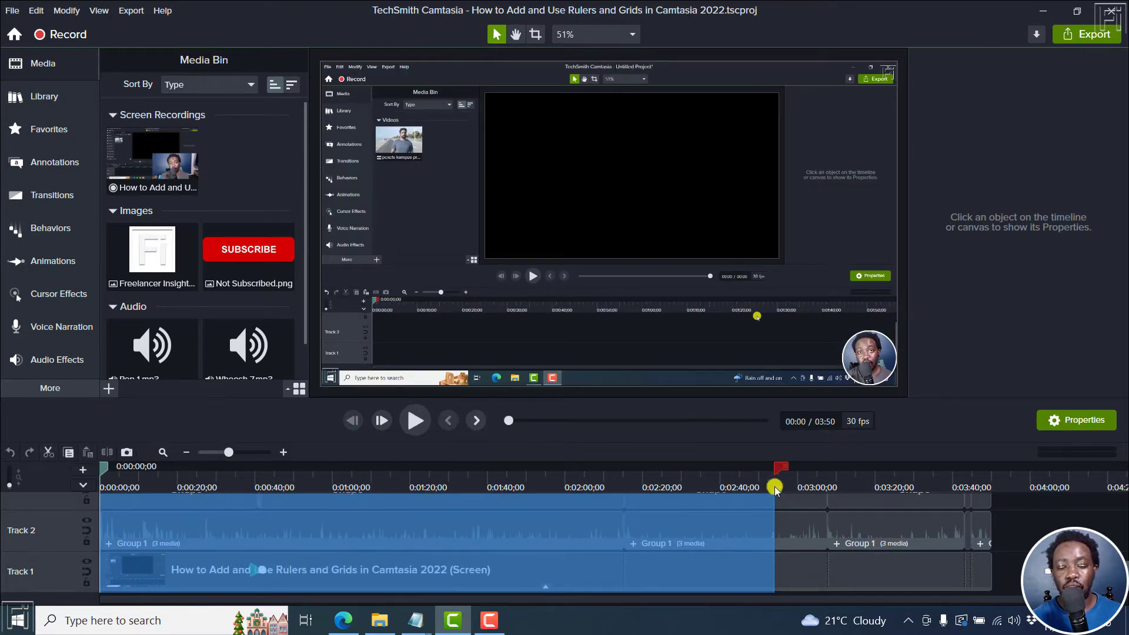
mouse_move(779, 469)
left_mouse_down()
mouse_move(1008, 469)
mouse_move(999, 472)
left_mouse_up()
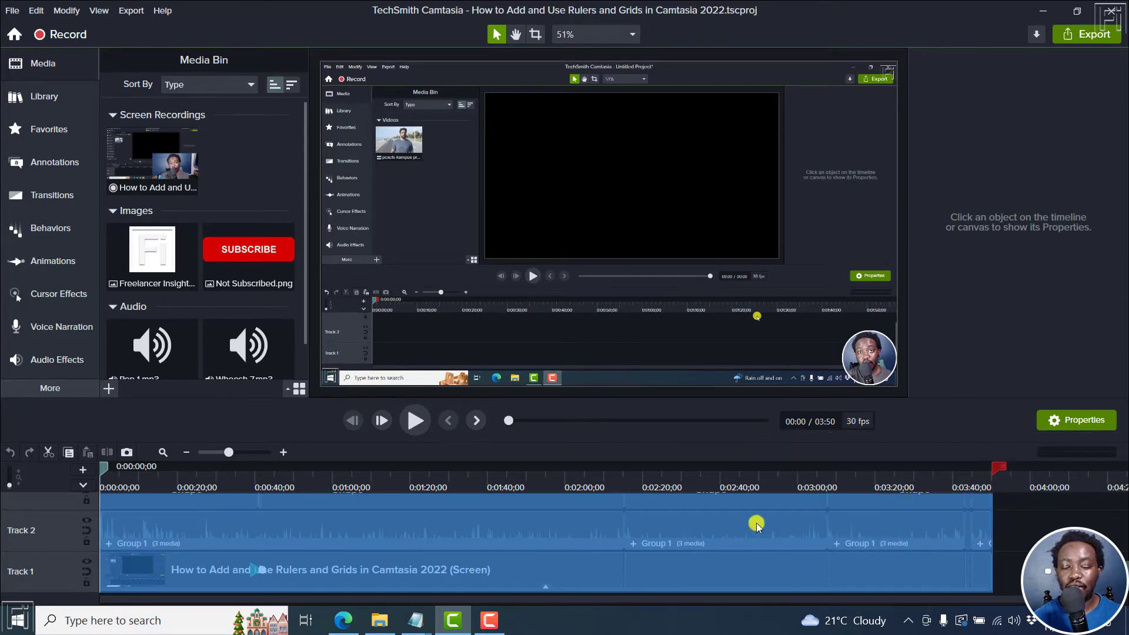
Start producing the timeline selection with a watermark, look through the custom format and Smart Player options, and return to the wizard's first page.
left_click(709, 529)
right_click(709, 529)
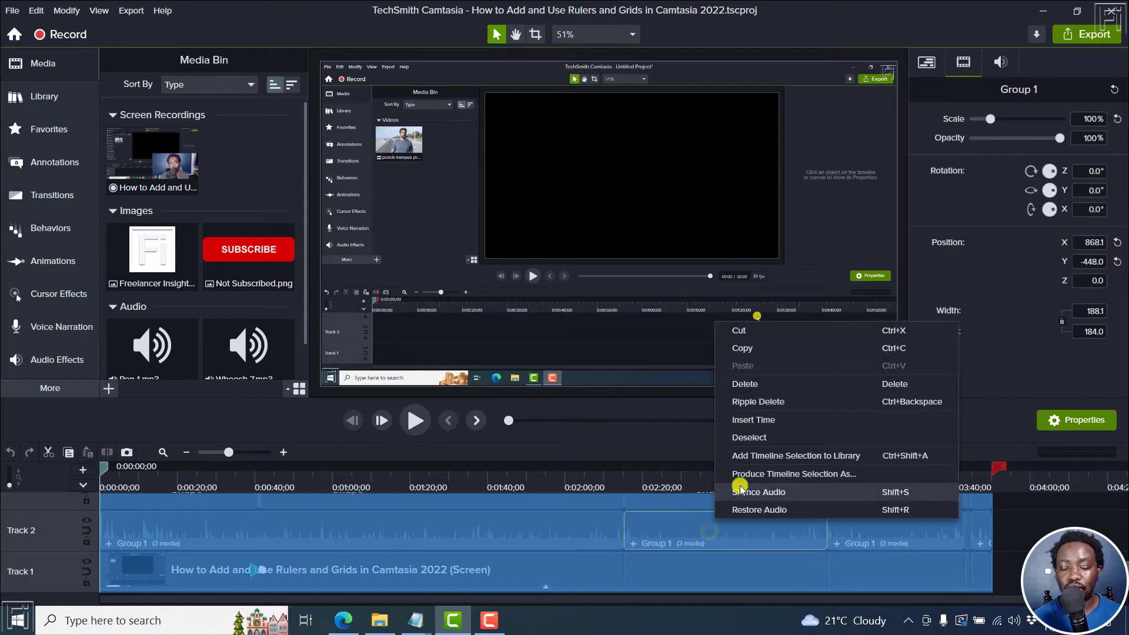
left_click(813, 475)
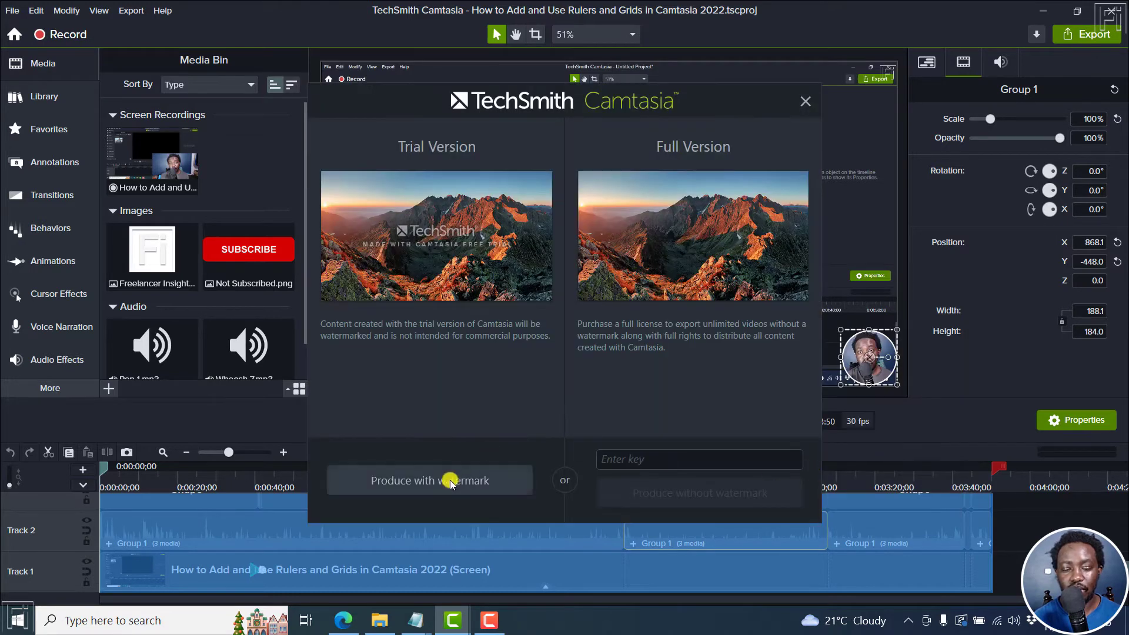
left_click(443, 480)
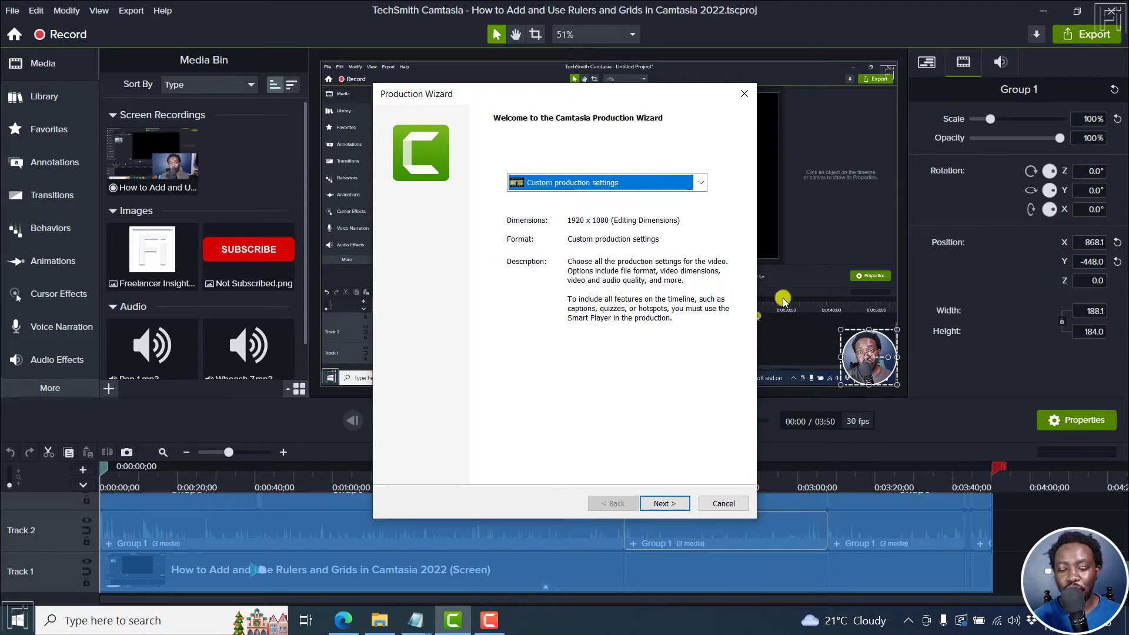
left_click(667, 502)
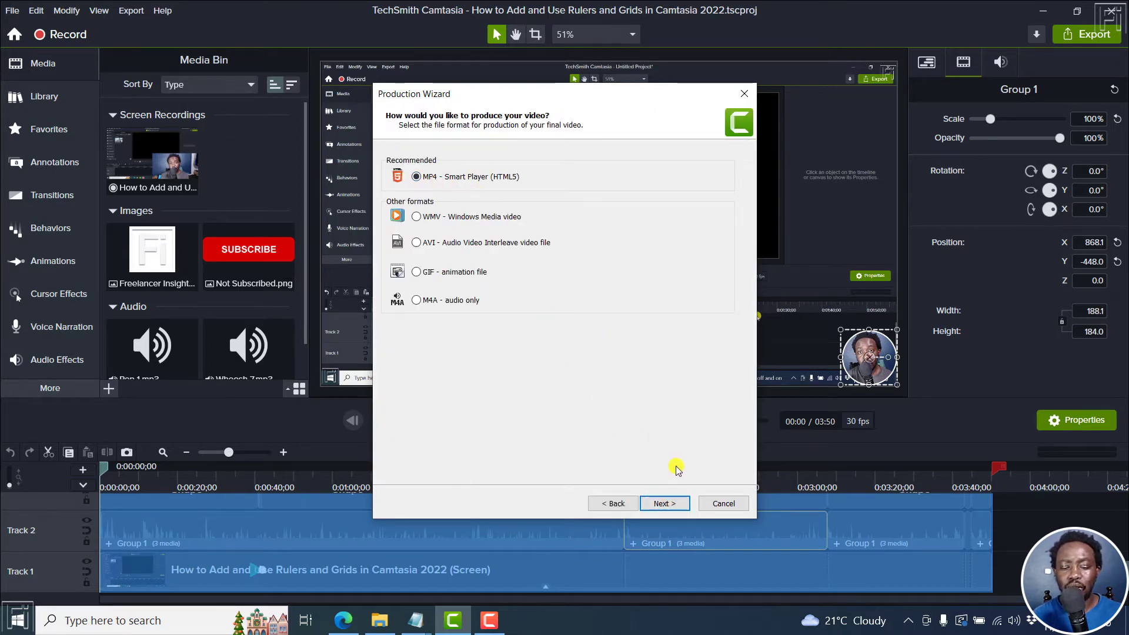
left_click(665, 503)
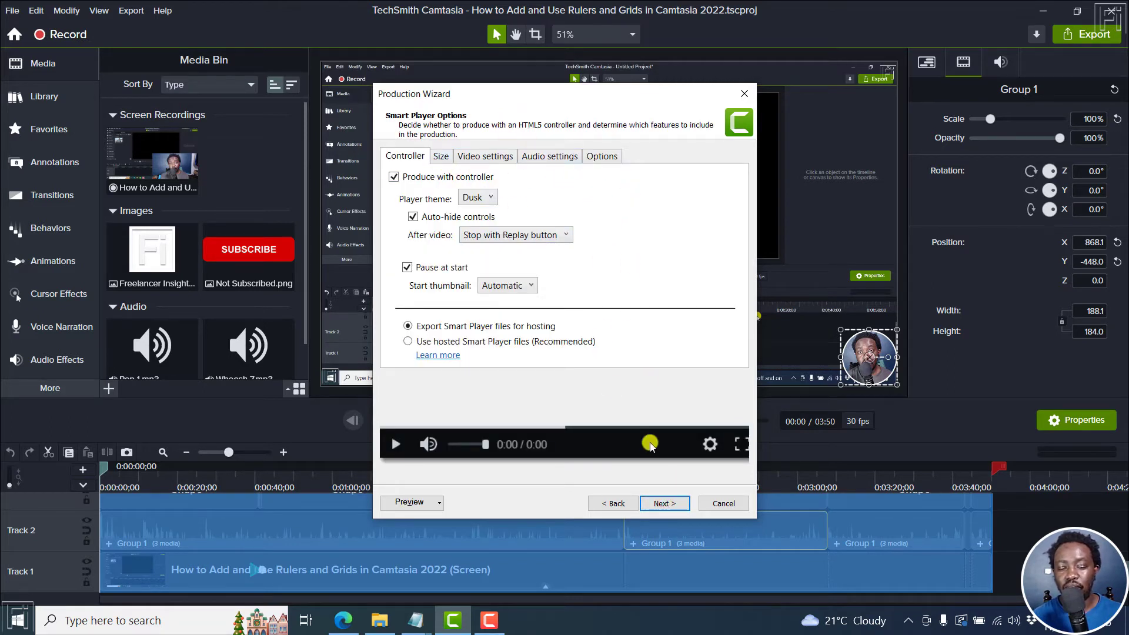
left_click(611, 504)
left_click(609, 504)
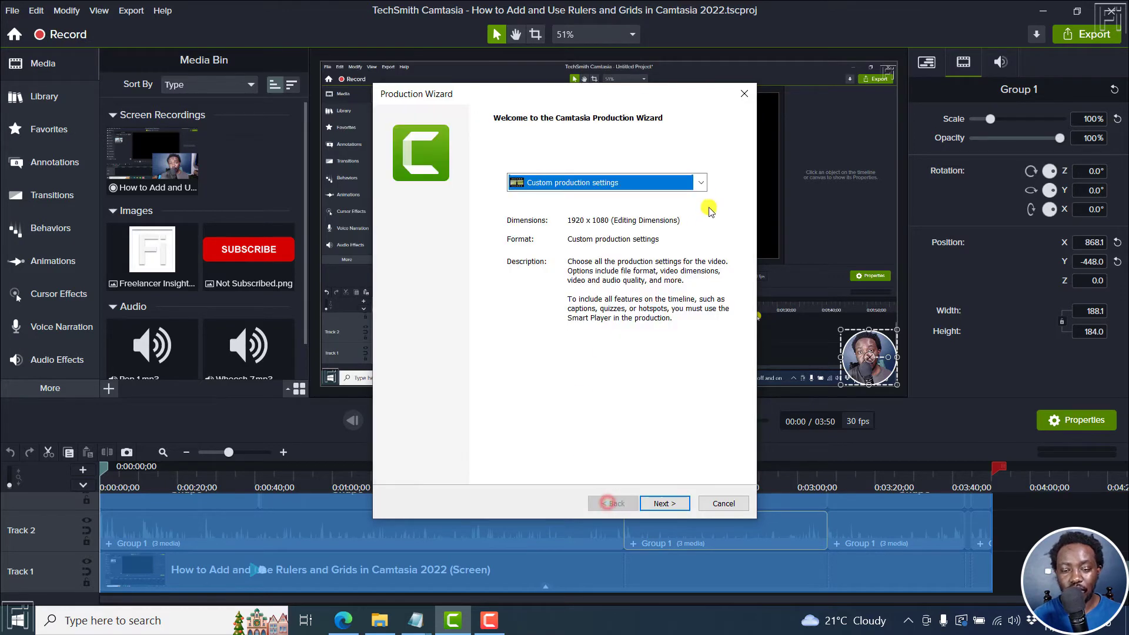
Choose the Tutorials HD production preset, proceed to the file name and folder options, and cancel the production.
left_click(702, 182)
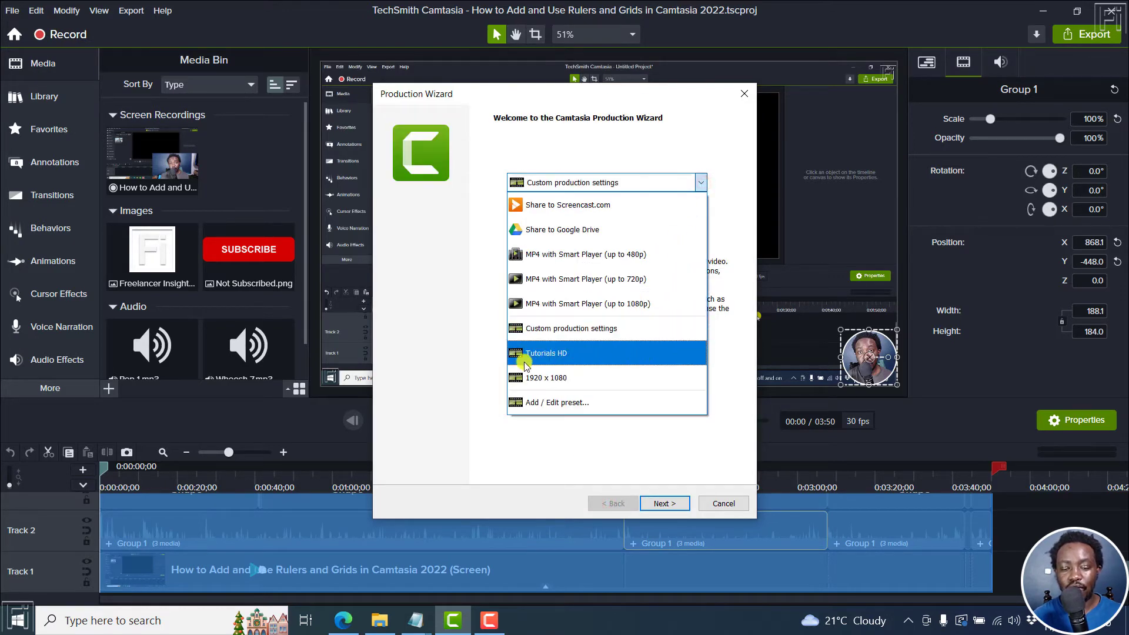
left_click(539, 354)
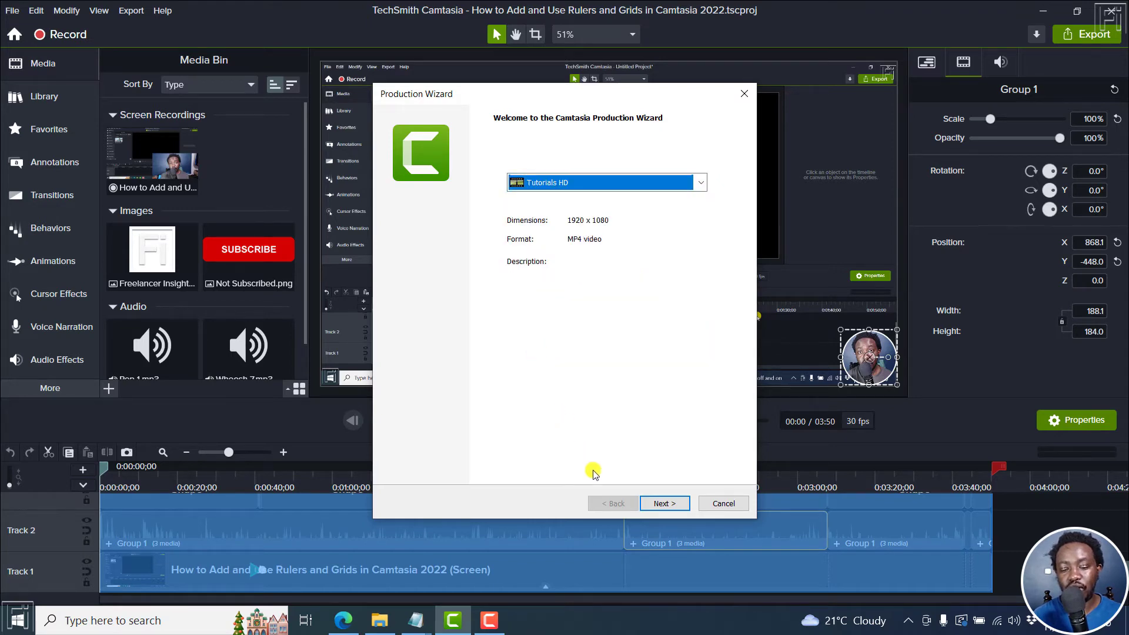
left_click(676, 504)
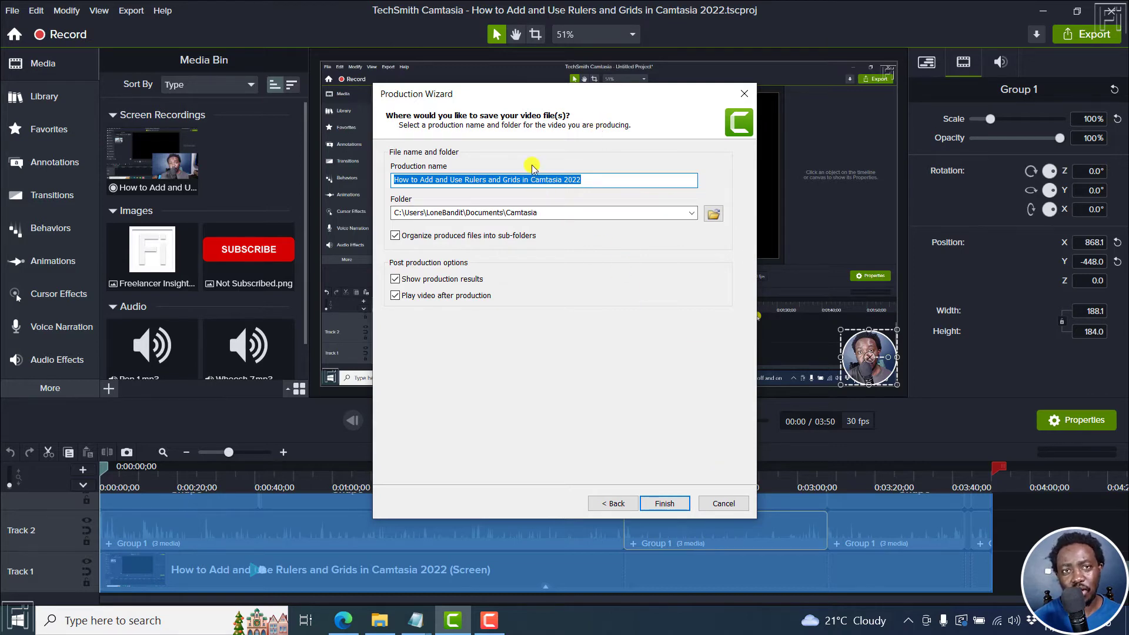
left_click(728, 504)
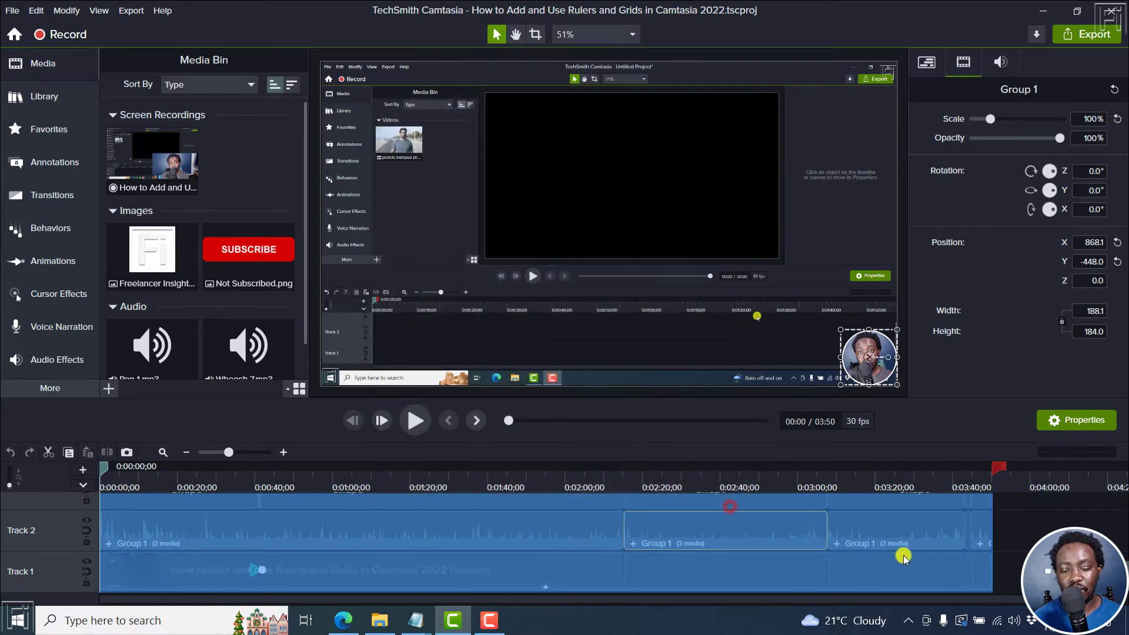
left_click(644, 478)
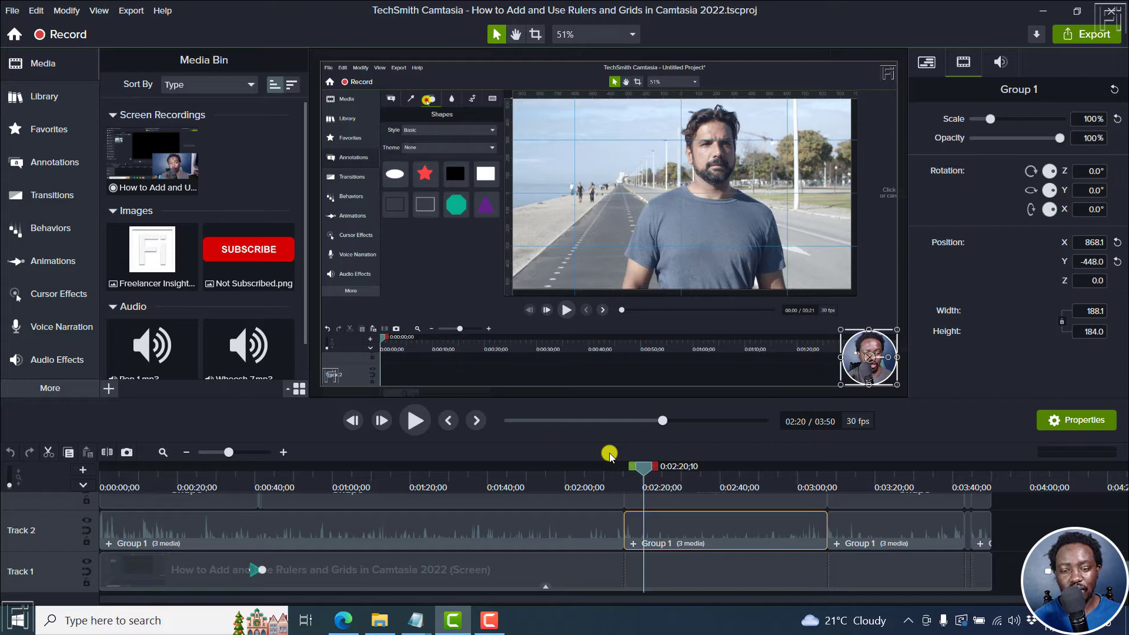
Start a watermarked batch production and add the project "How to Add and Use Rulers and Grids in Camtasia 2022" to its file list.
left_click(12, 11)
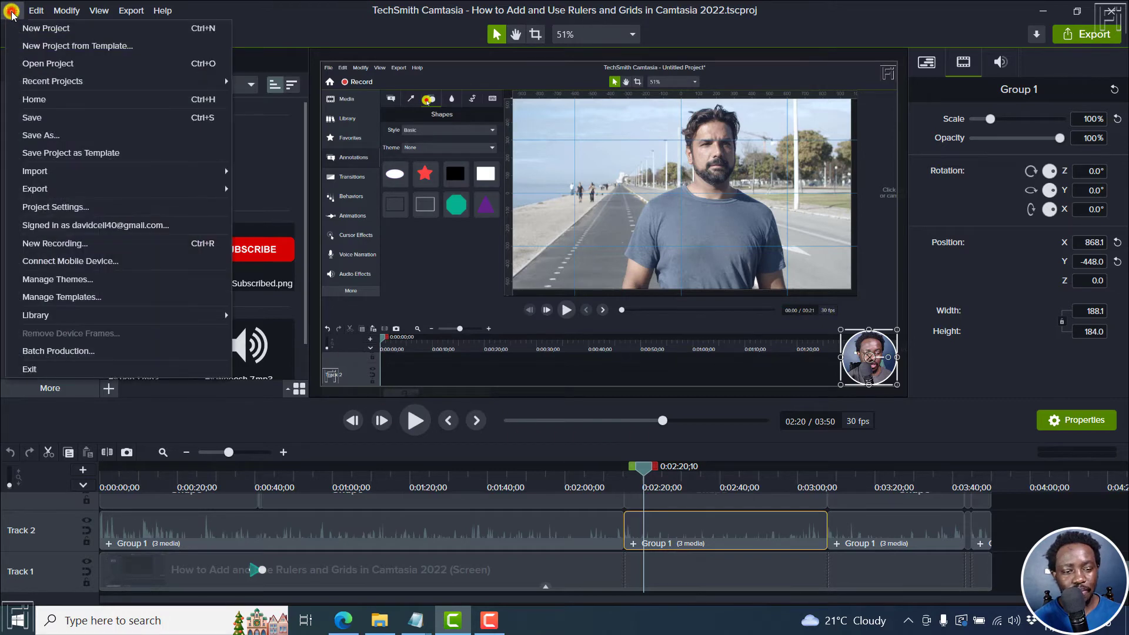
left_click(66, 351)
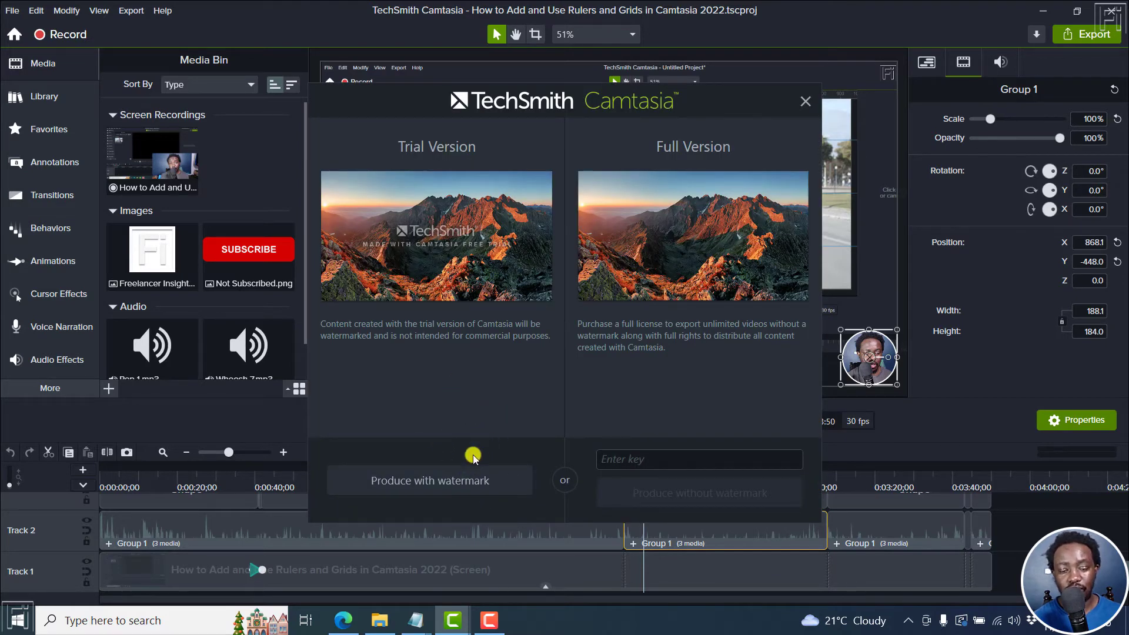
left_click(425, 480)
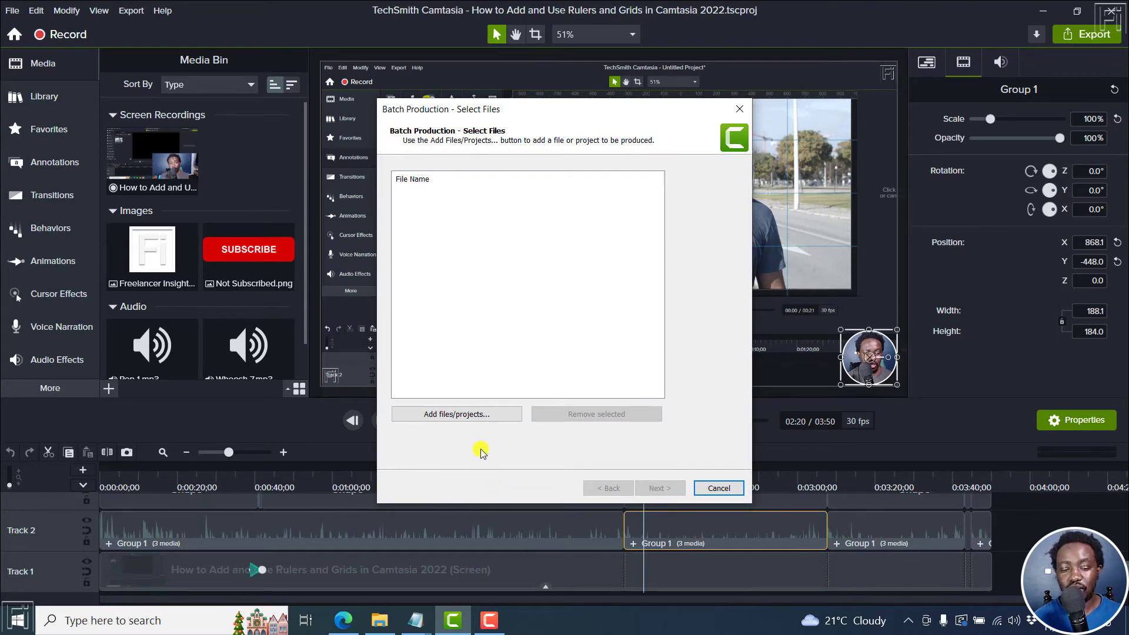
left_click(465, 415)
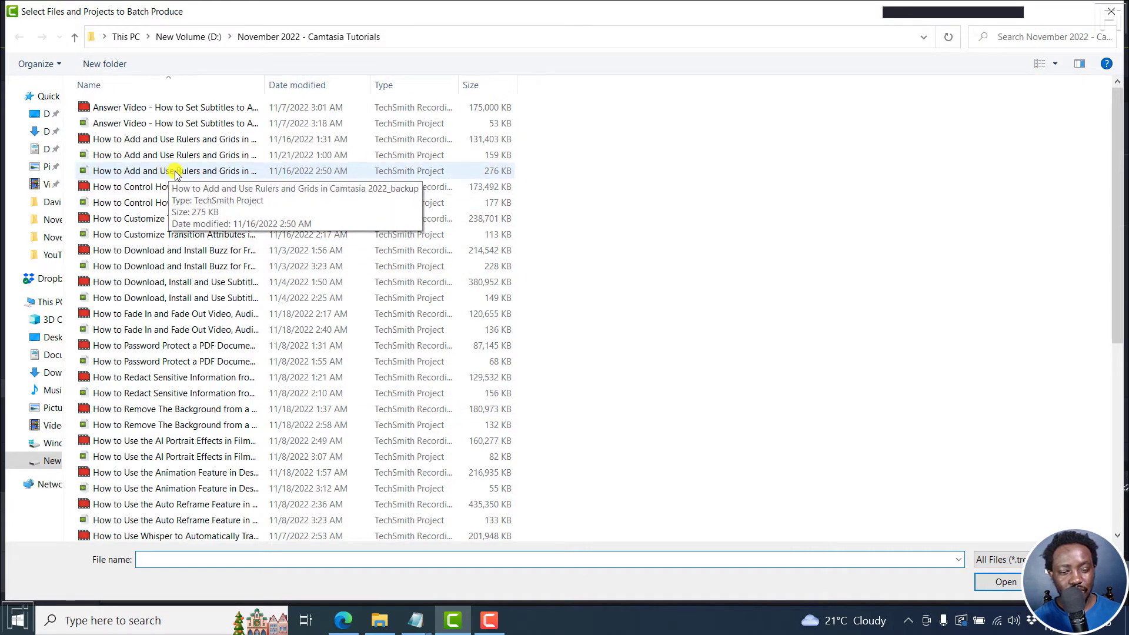
left_click(187, 157)
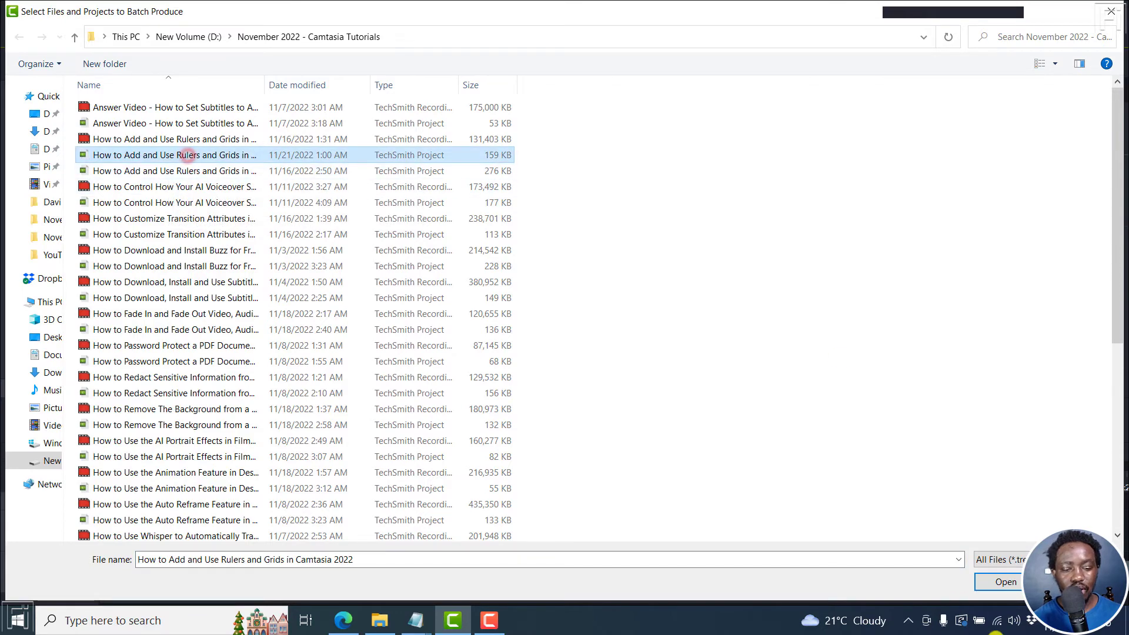
left_click(1001, 582)
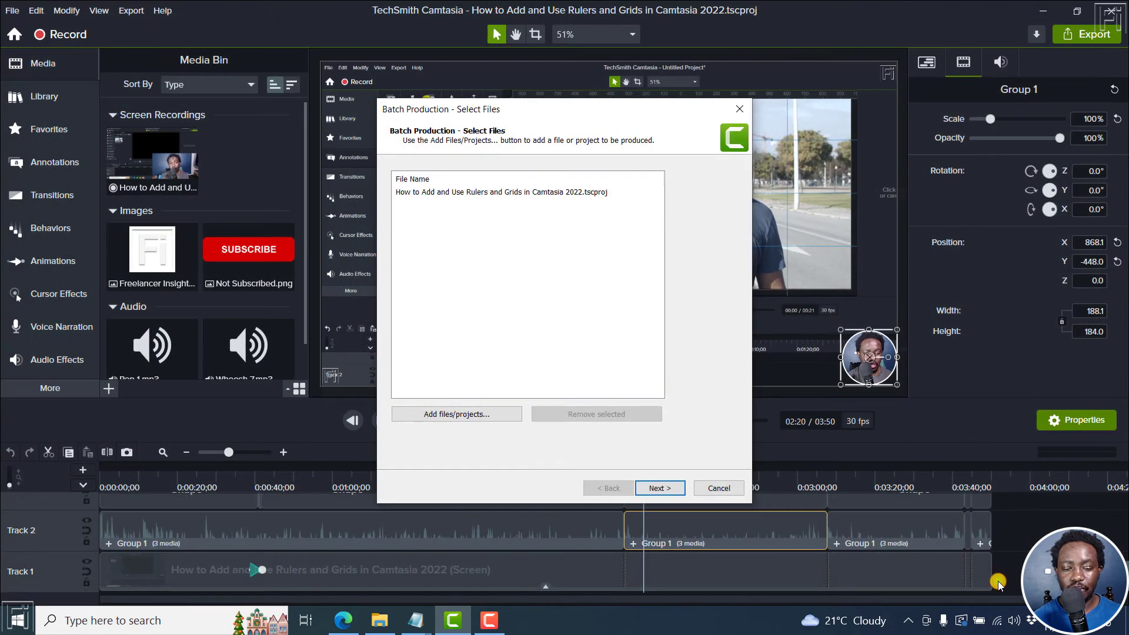
left_click(450, 194)
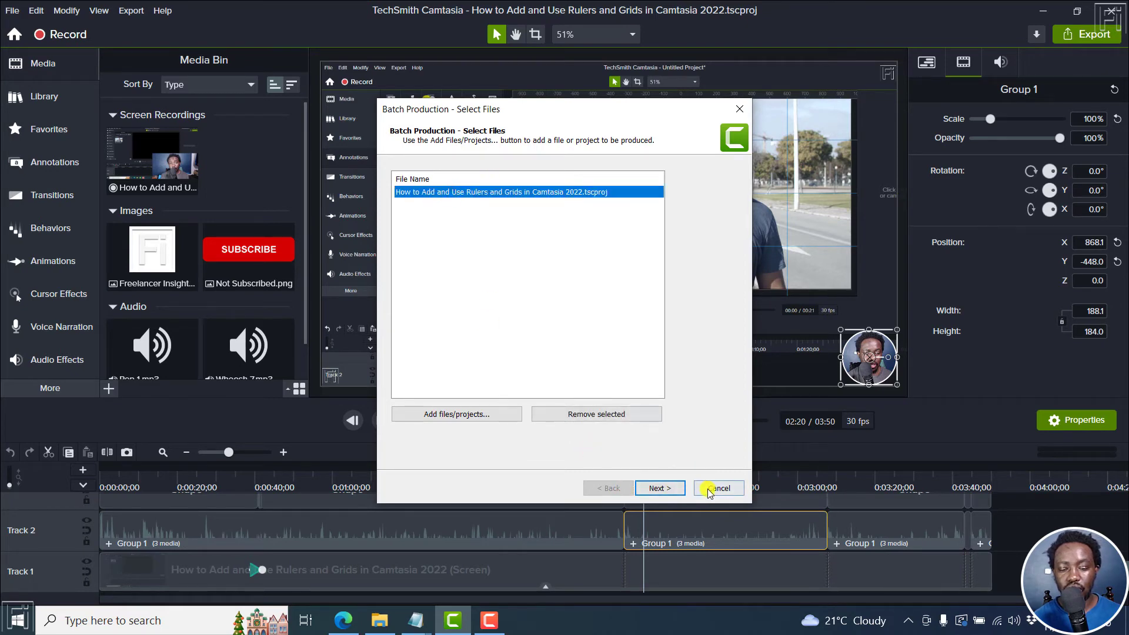
Use the single Tutorials HD preset for all batch files and review its details among the production presets.
left_click(658, 488)
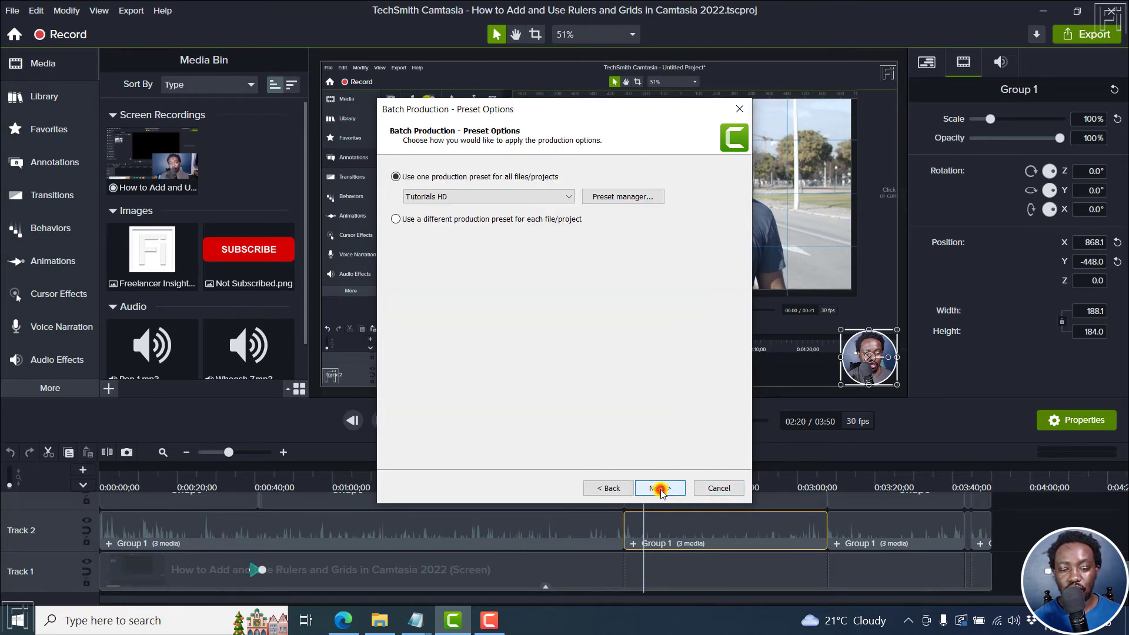
left_click(566, 197)
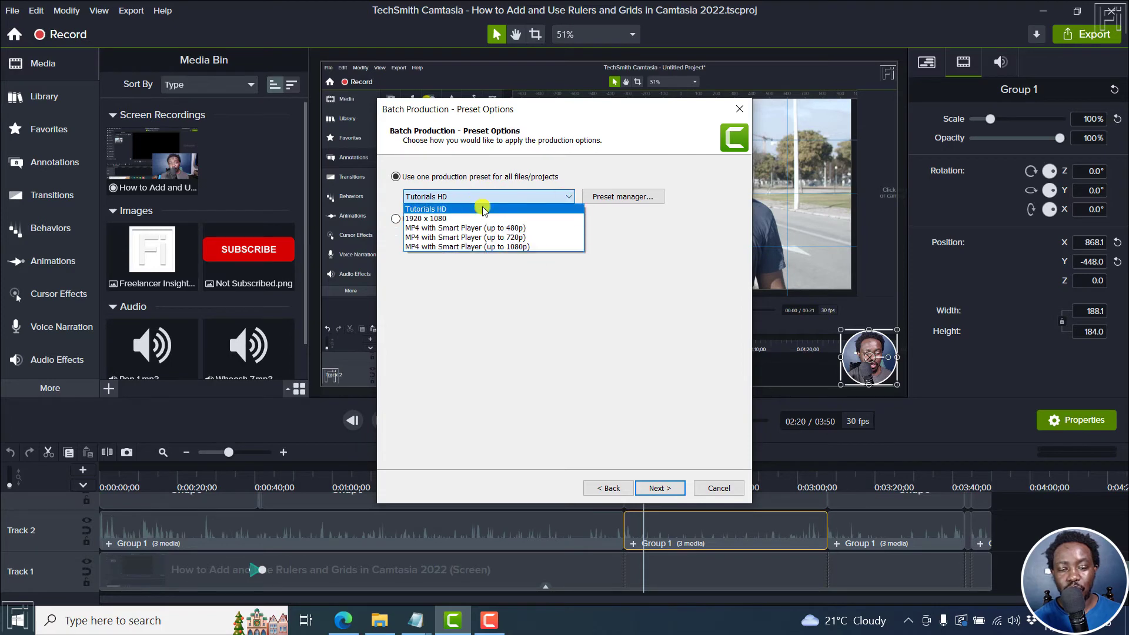
left_click(500, 211)
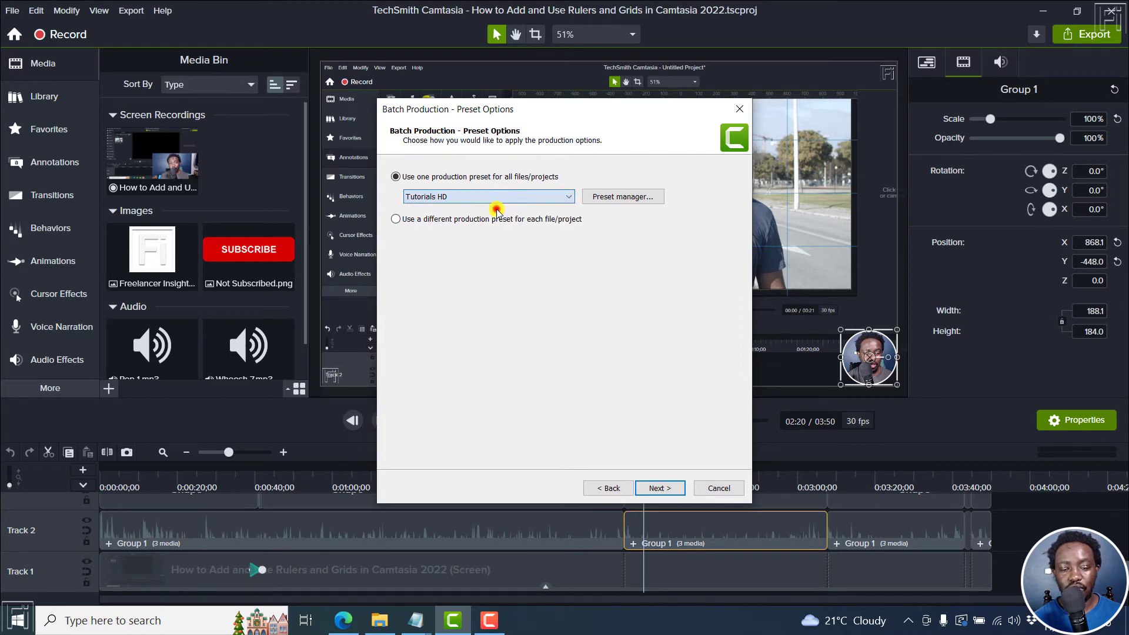
left_click(642, 198)
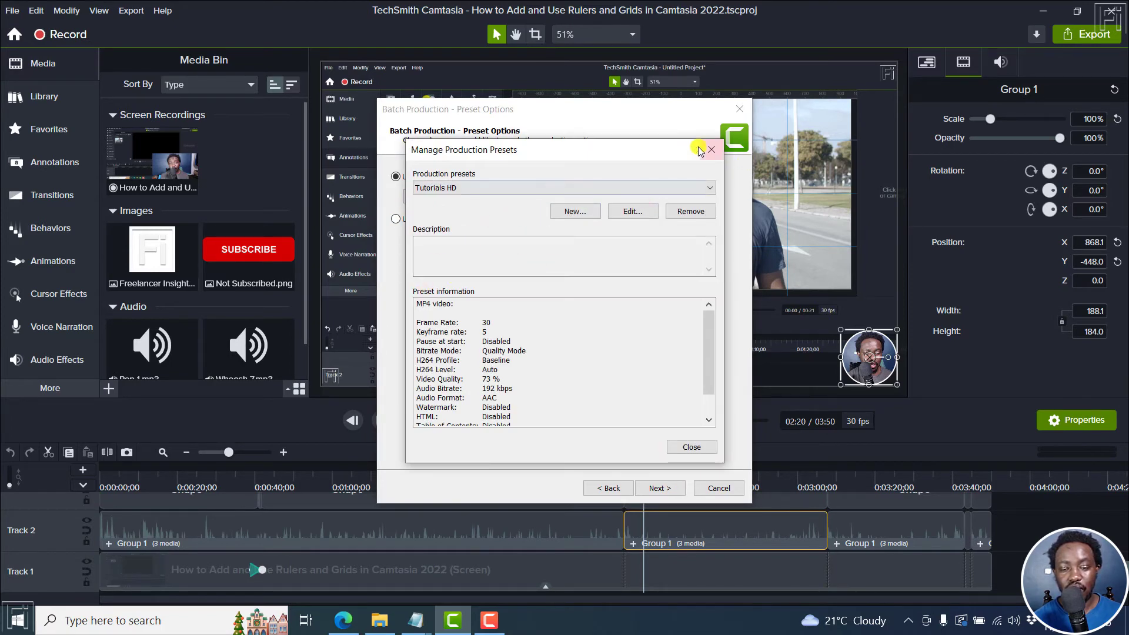
left_click(712, 150)
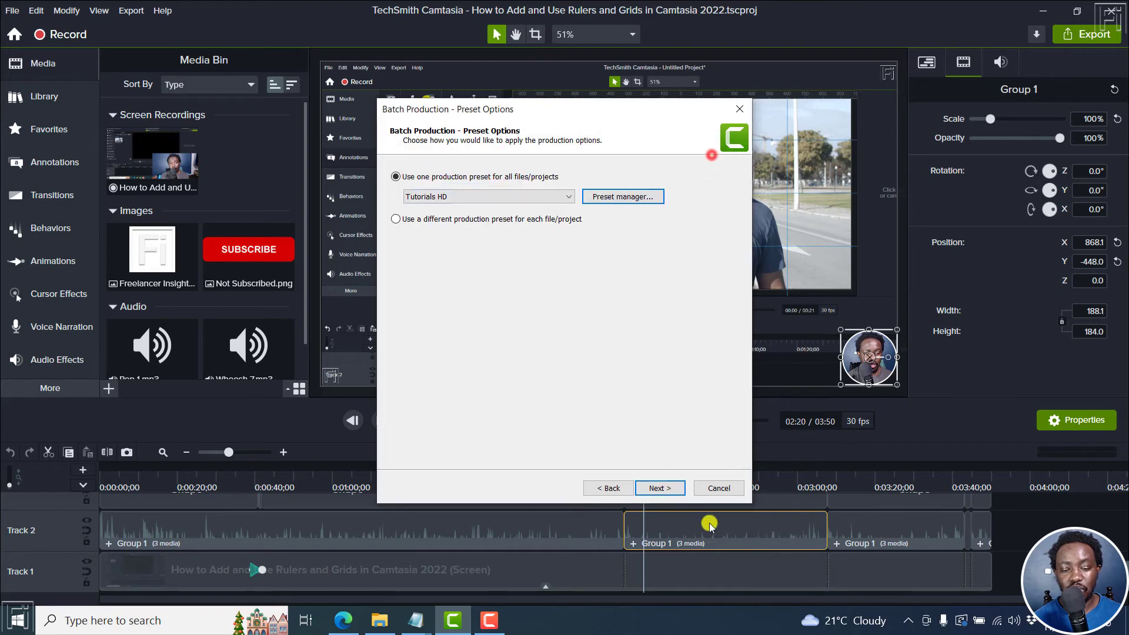
Proceed to the output folder options of the batch production and cancel the production.
left_click(659, 488)
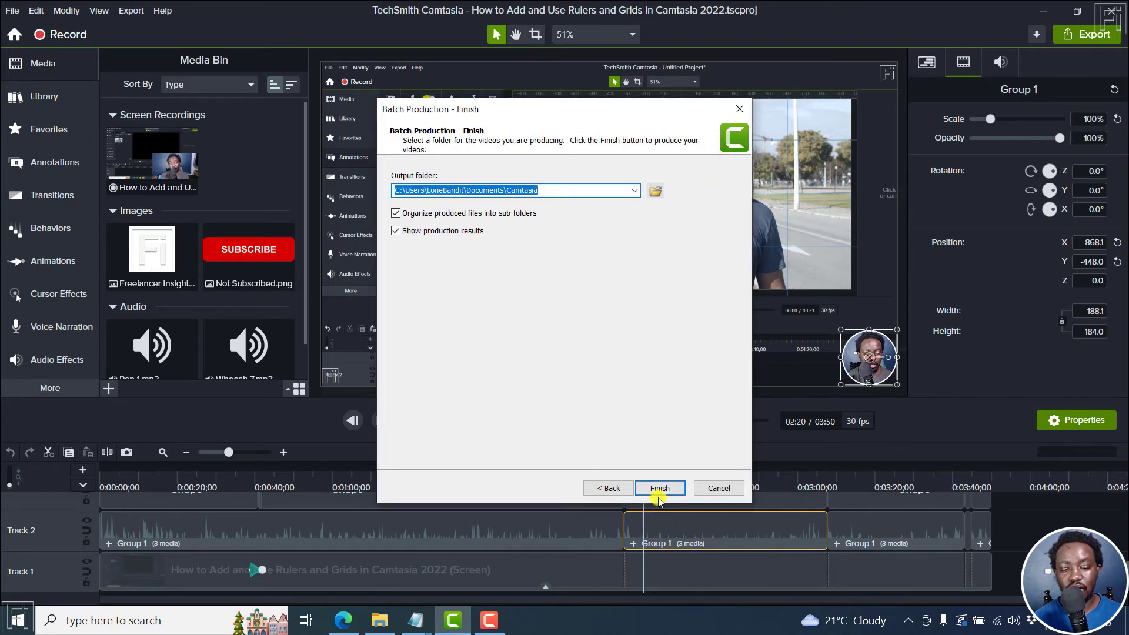
left_click(727, 489)
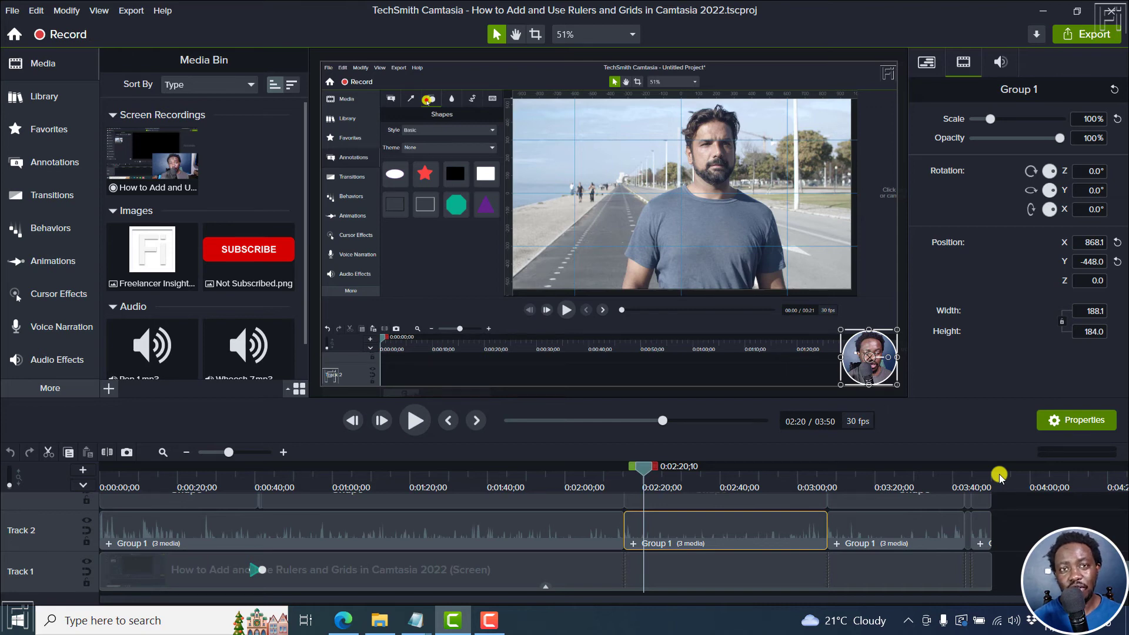
Start a watermarked local file export of the project, look through the available file types, and cancel the export.
left_click(1086, 35)
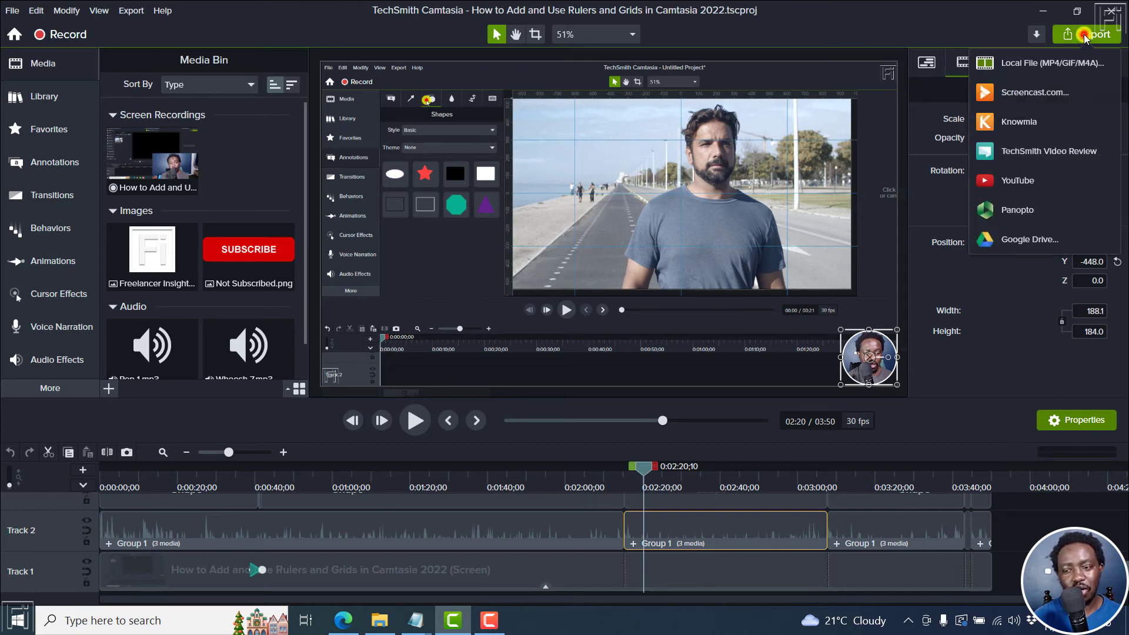
left_click(1027, 63)
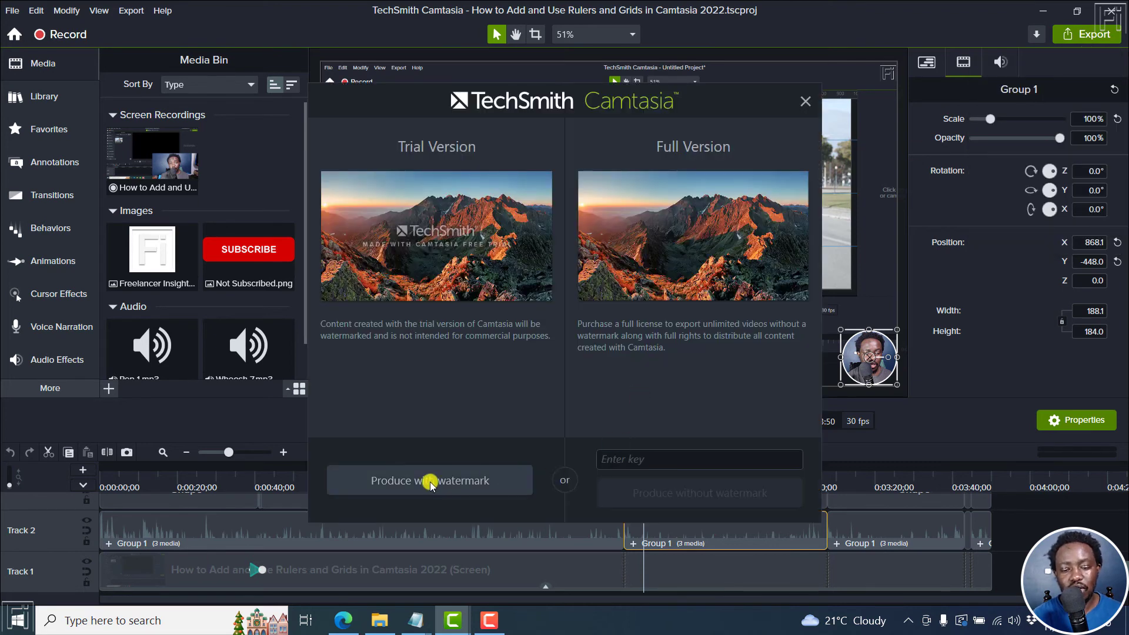
left_click(435, 478)
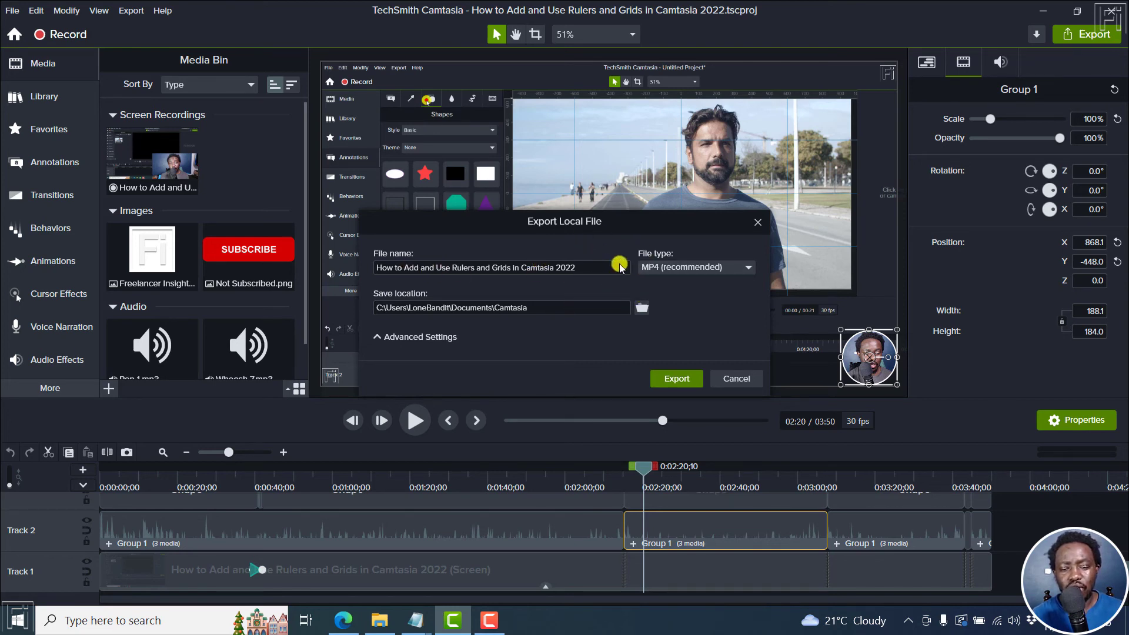
left_click(687, 269)
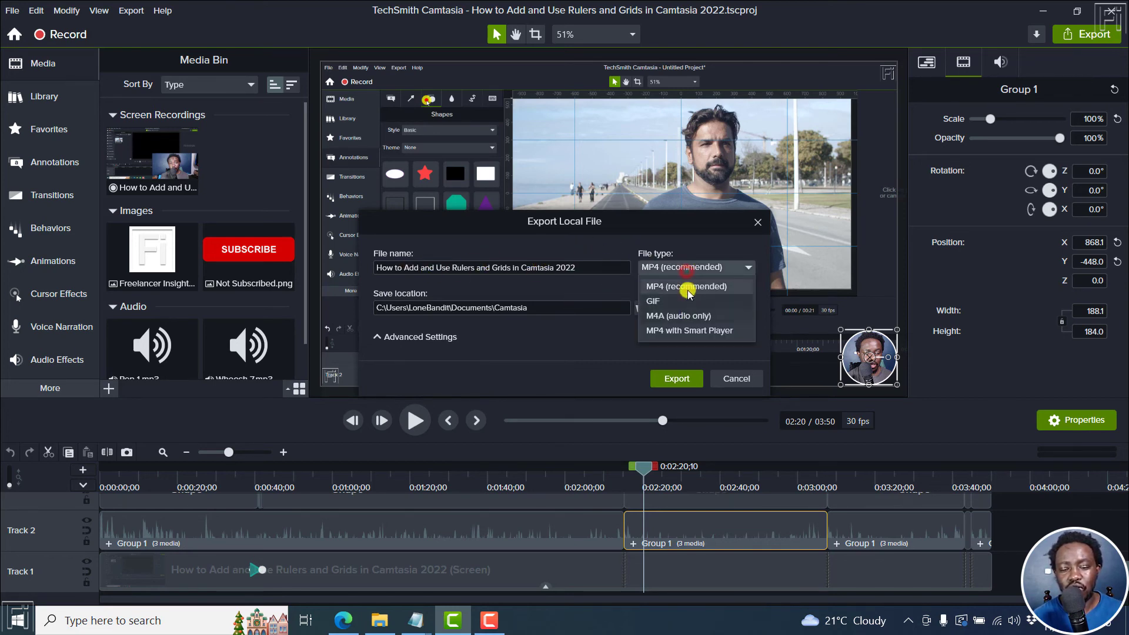
left_click(605, 239)
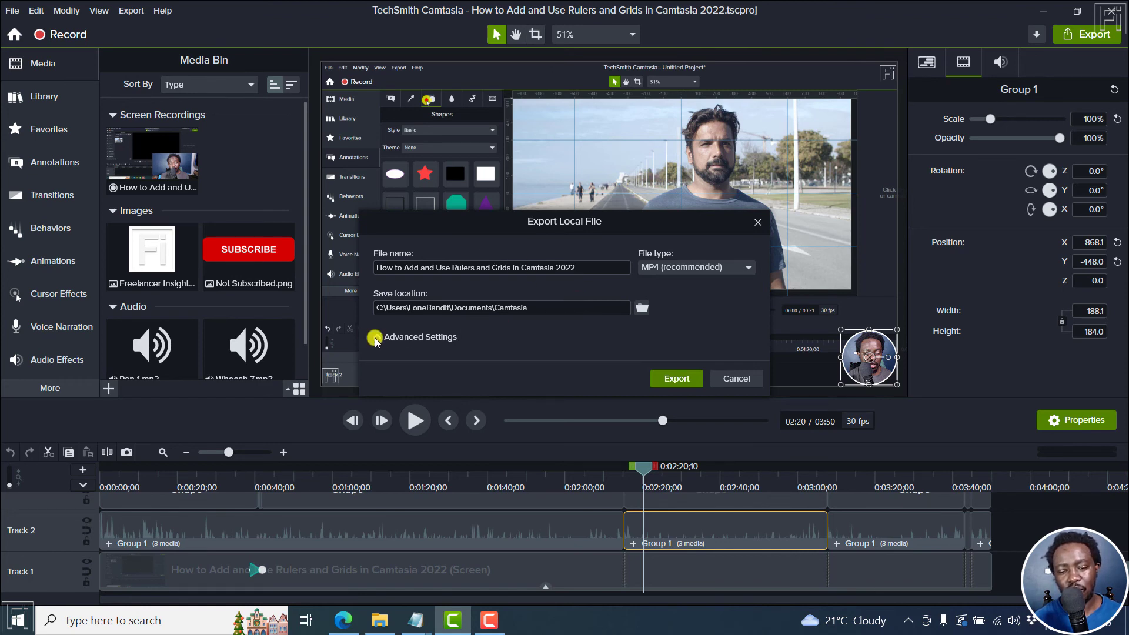
left_click(716, 381)
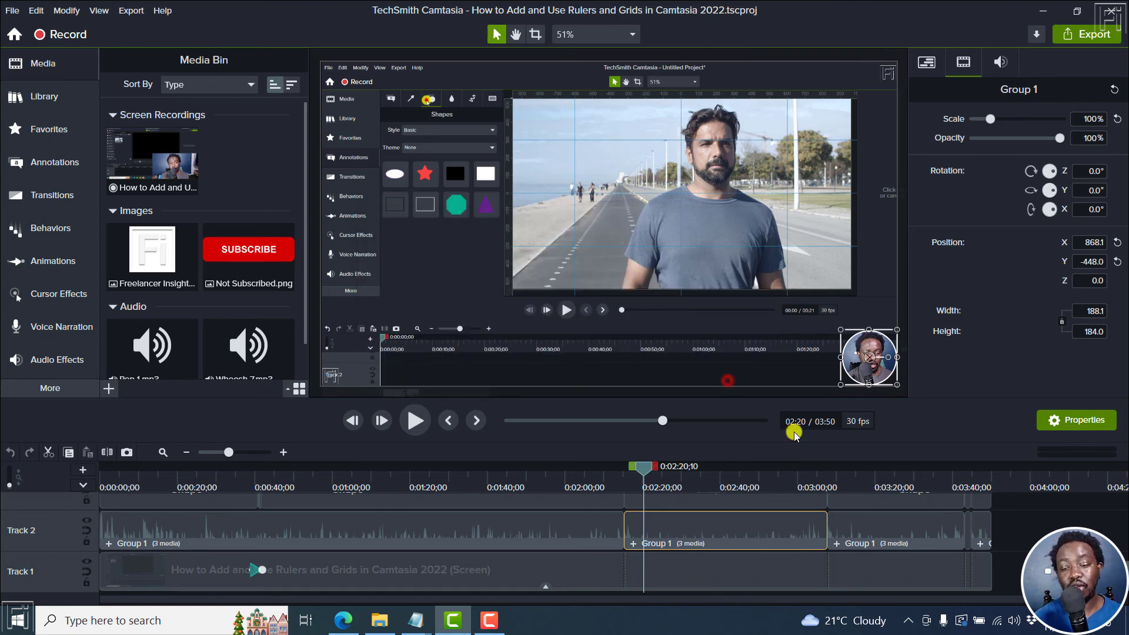